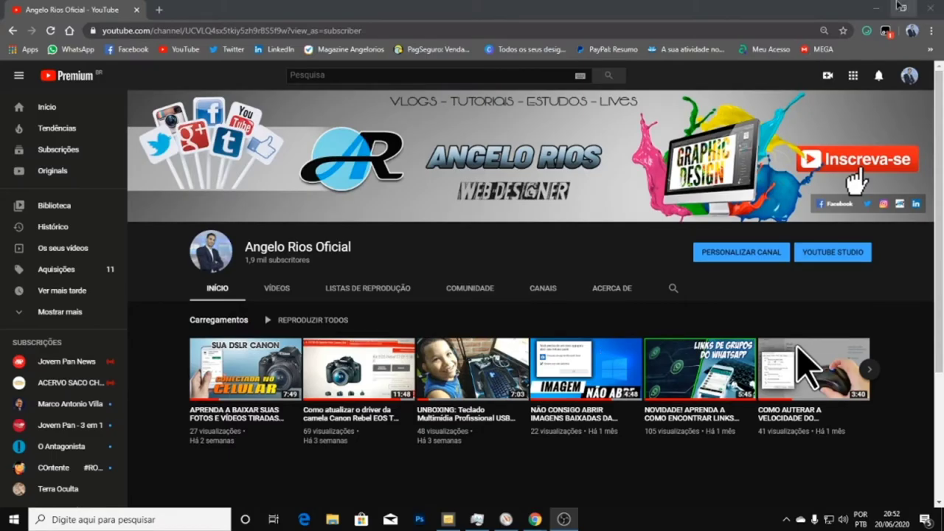
Step: Minimize the browser window to show the desktop
left_click(877, 9)
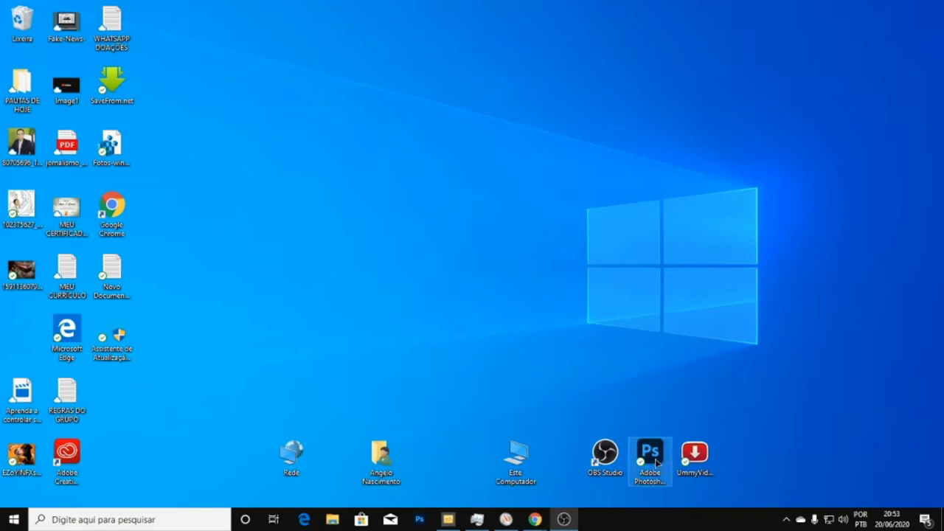
left_click(605, 454)
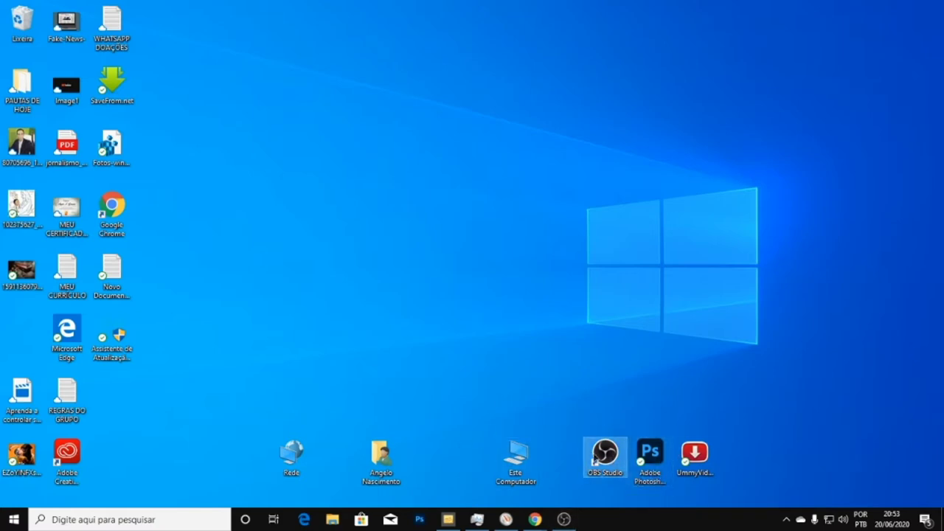
left_click(694, 454)
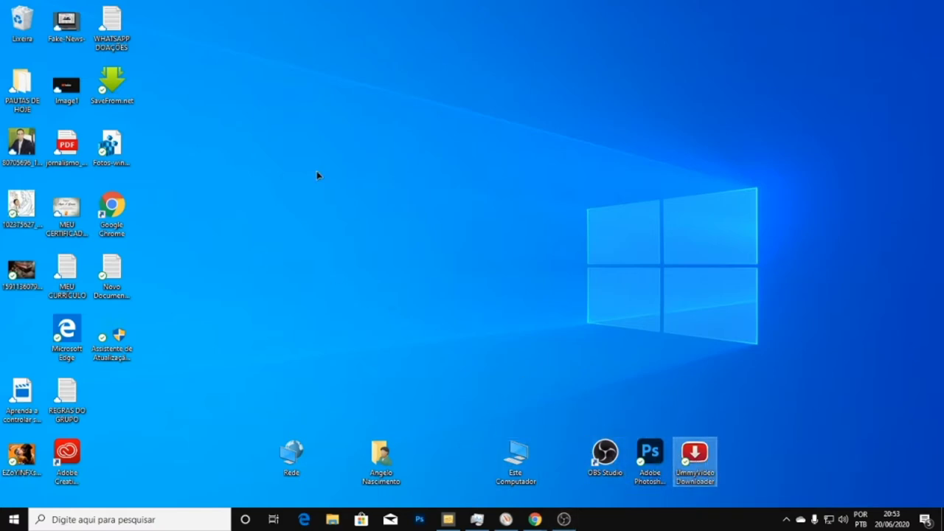
left_click(417, 234)
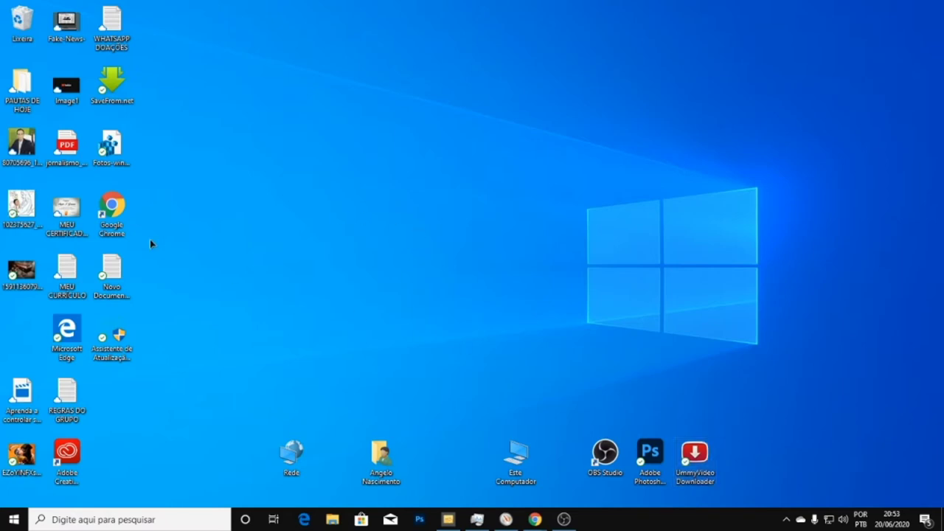
Step: Move the portrait JPG to the middle of the desktop, and view it in the default photo viewer
left_click_drag(35, 165, 481, 225)
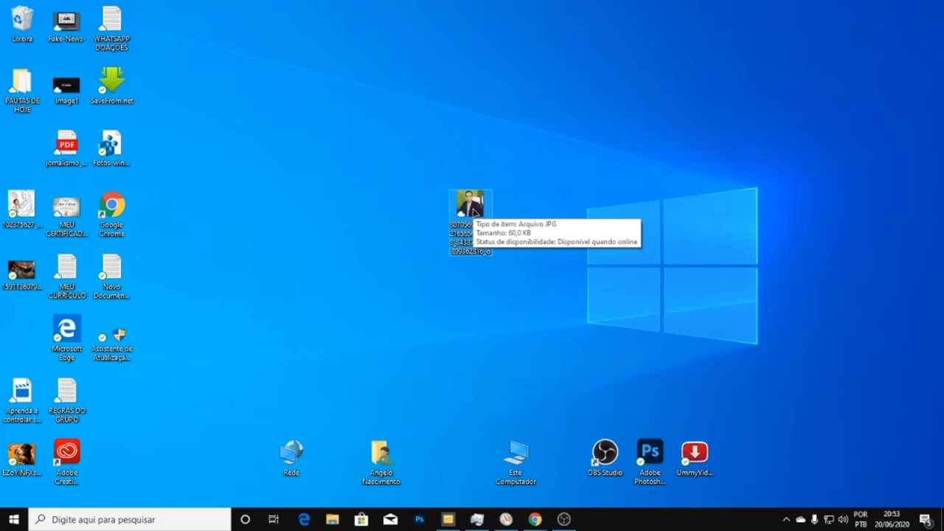
double_click(470, 205)
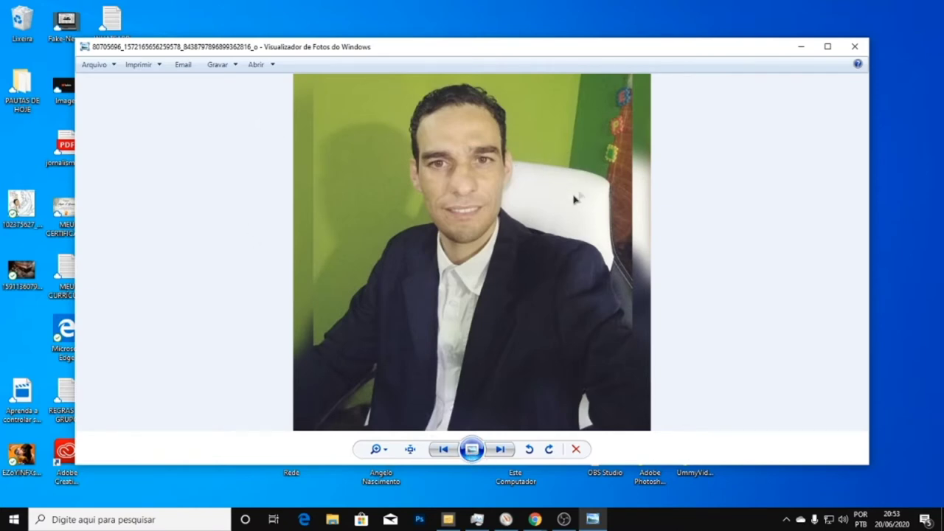
left_click(850, 50)
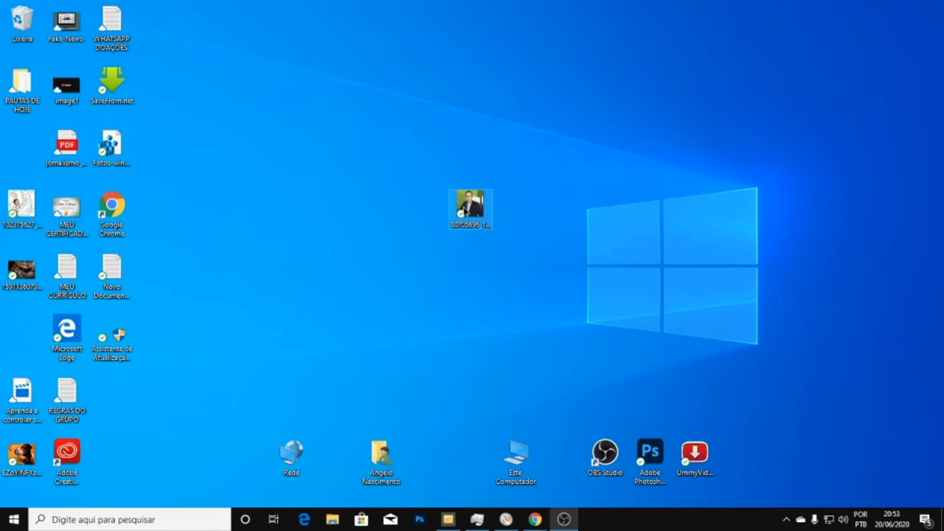
Step: Set Fotos as the default app for JPG files from the portrait's properties, and open the photo to check it
right_click(465, 211)
left_click(504, 498)
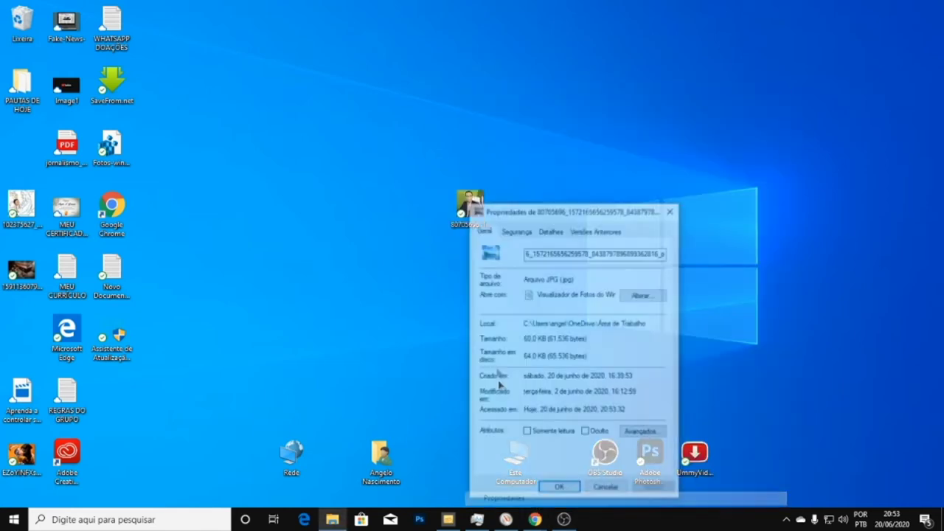
left_click(641, 294)
left_click(479, 270)
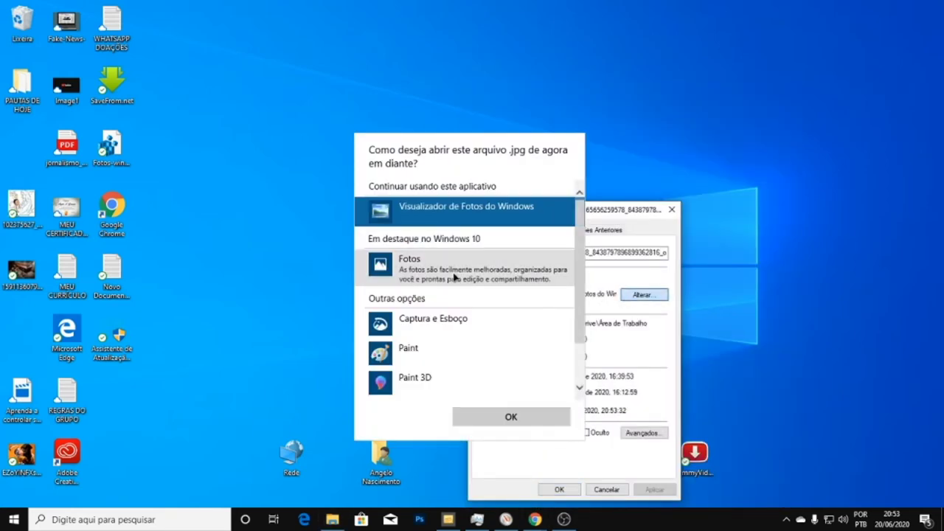
left_click(513, 417)
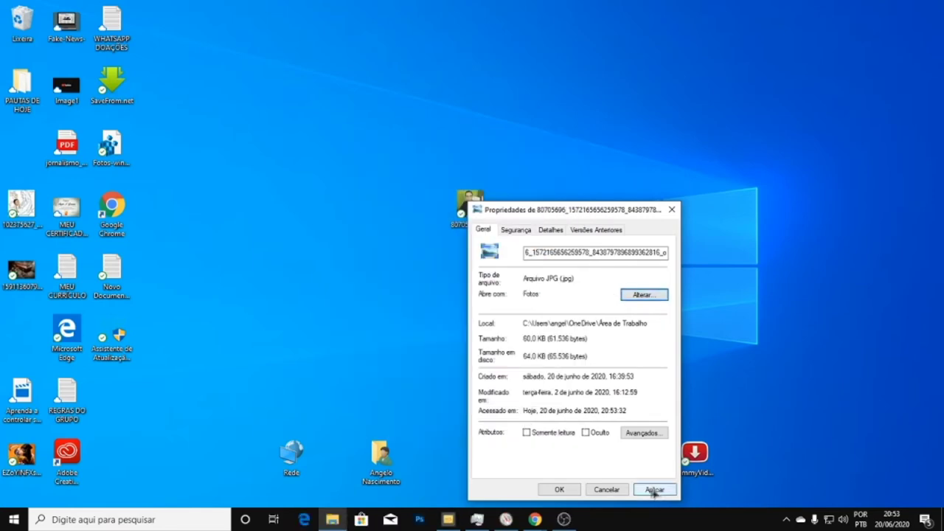
left_click(559, 490)
double_click(472, 206)
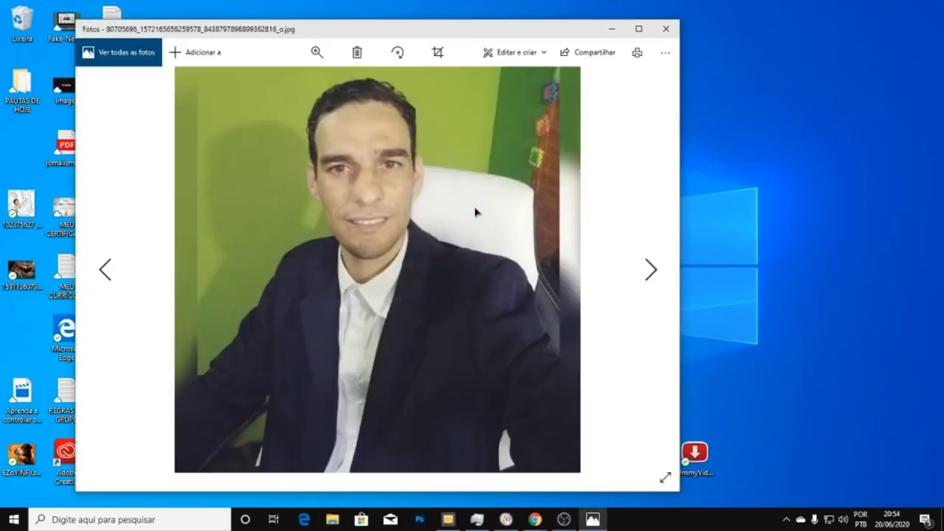
left_click(666, 29)
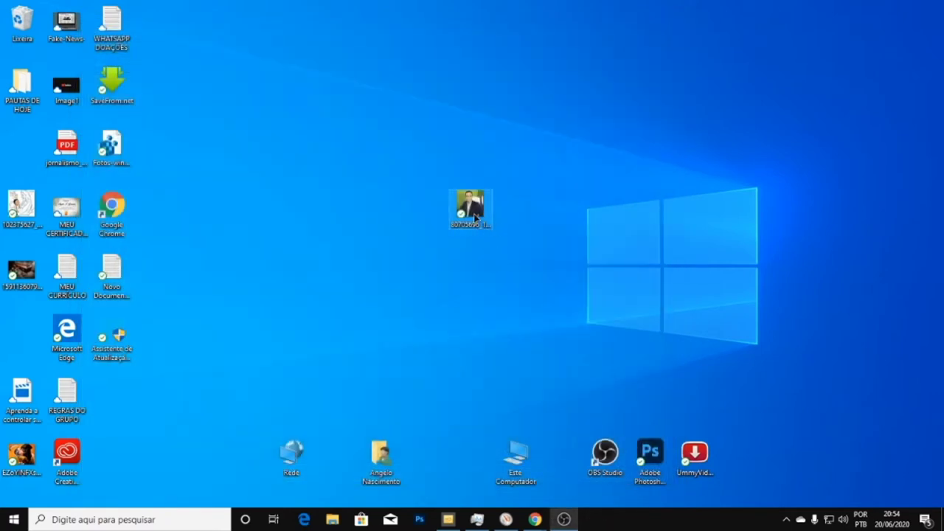
Step: Move Novo Documento de Texto to a free area of the desktop and paste the copied registry script into it
right_click(302, 148)
left_click_drag(112, 275, 584, 212)
double_click(584, 212)
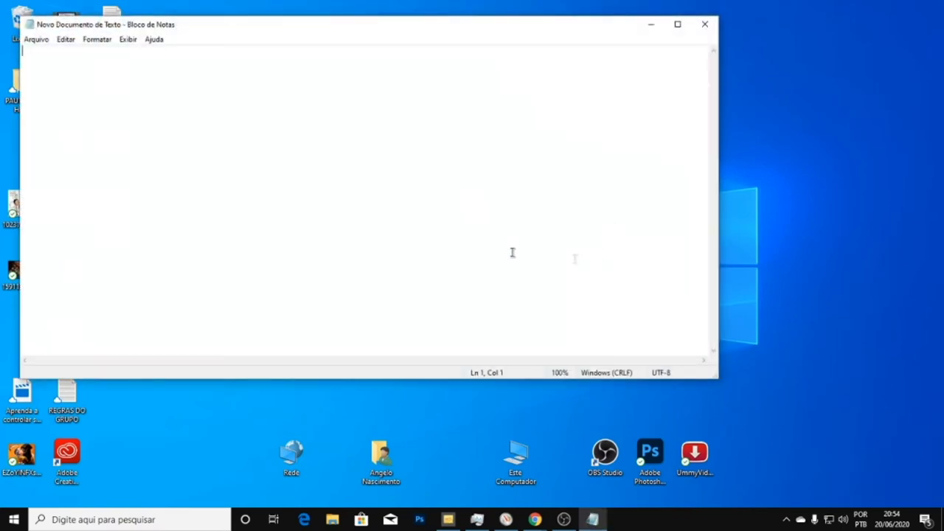
key("ctrl+v")
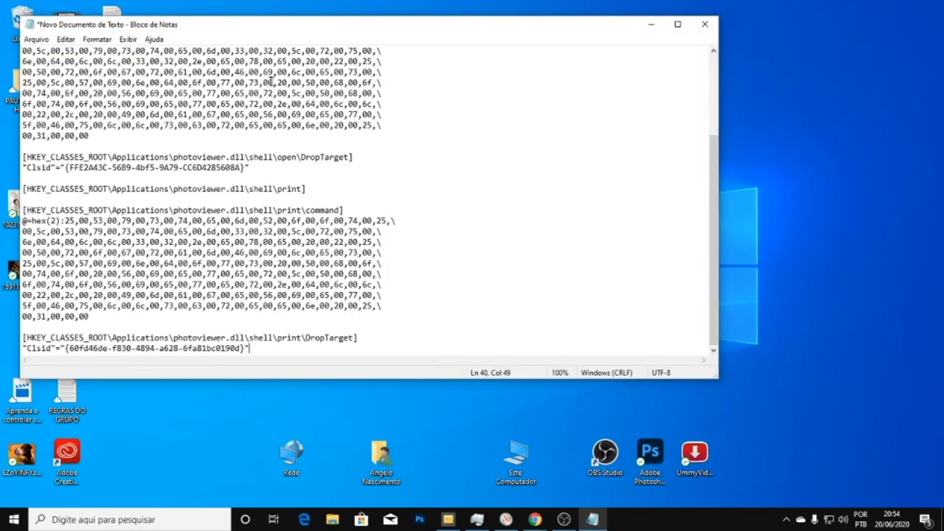
Step: Review the whole photoviewer.dll registry script in the text document, from its first line to its last
scroll(247, 173, "up", 4)
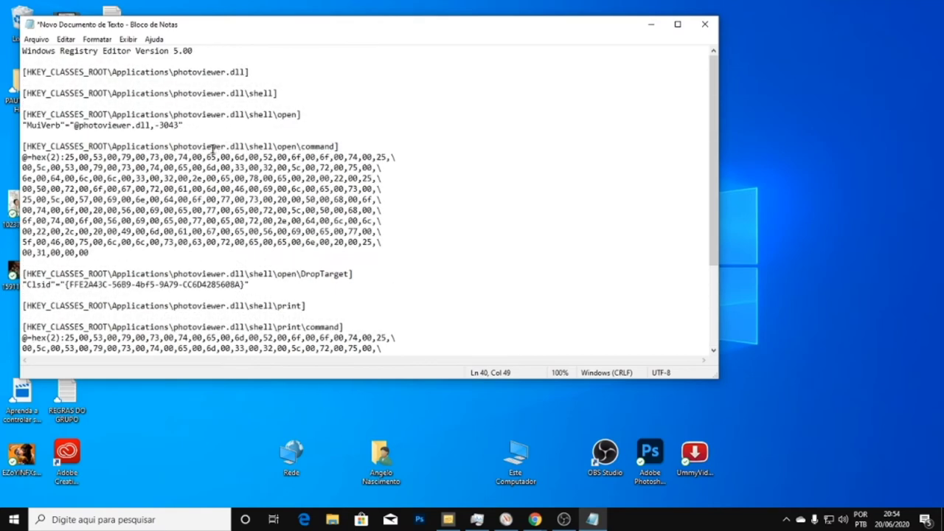
scroll(208, 151, "down", 4)
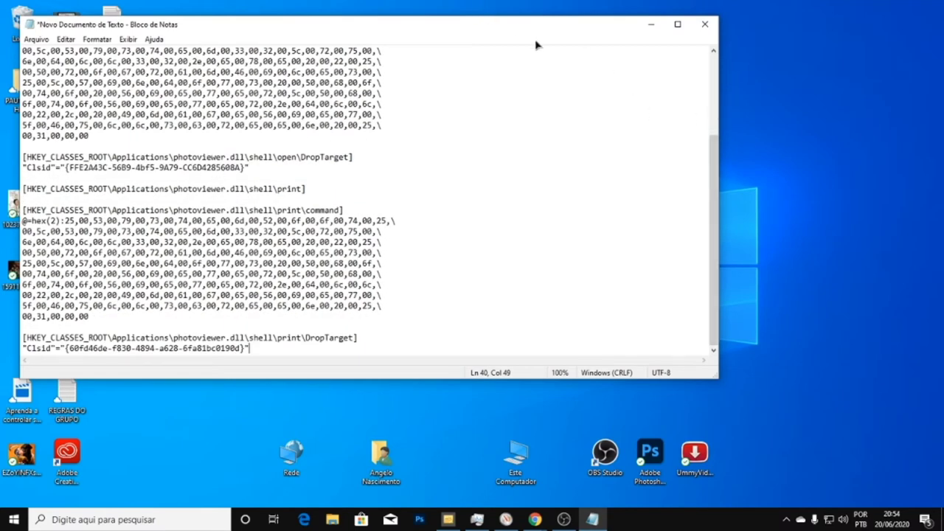
left_click_drag(537, 31, 714, 79)
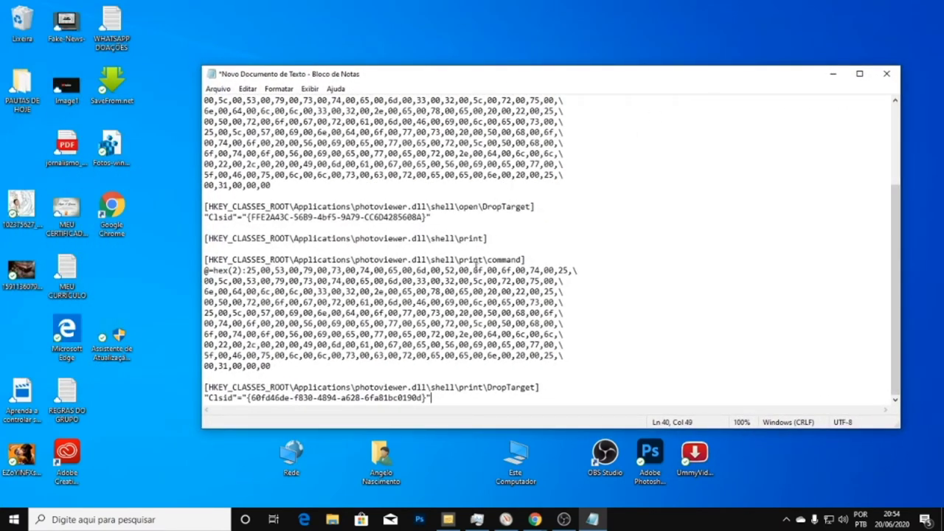
scroll(407, 282, "up", 5)
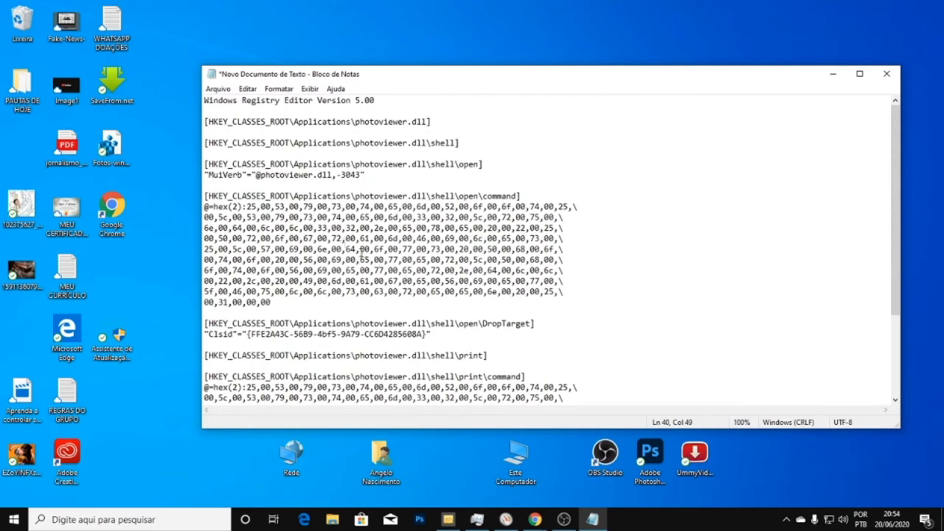
scroll(378, 313, "down", 5)
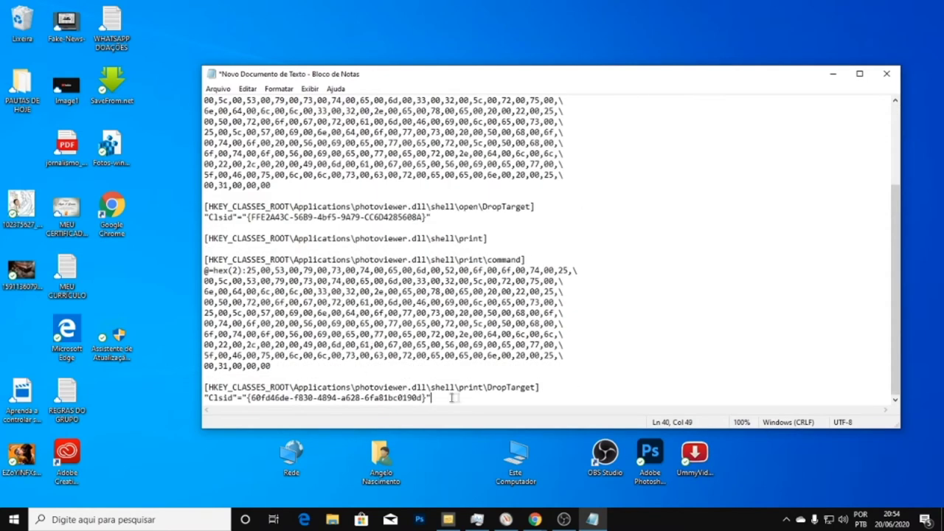
scroll(325, 262, "up", 4)
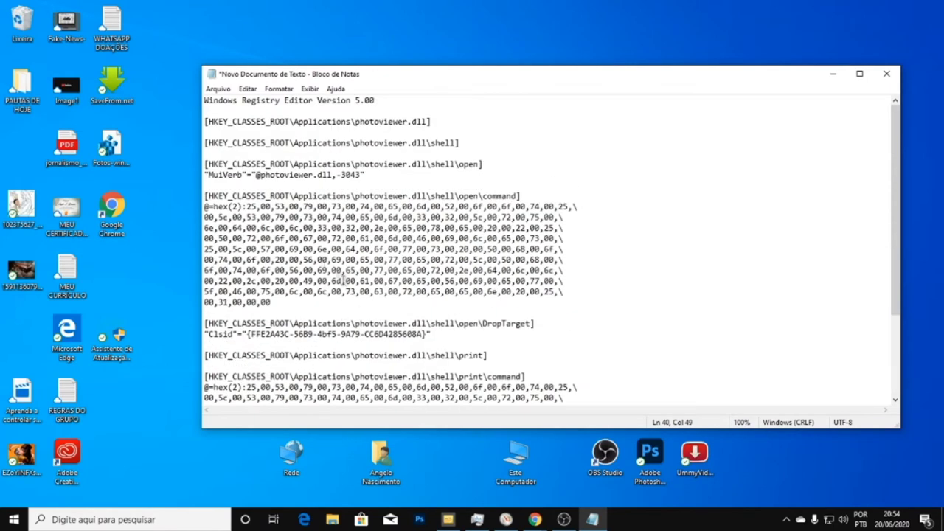
left_click(328, 122)
left_click_drag(204, 102, 410, 407)
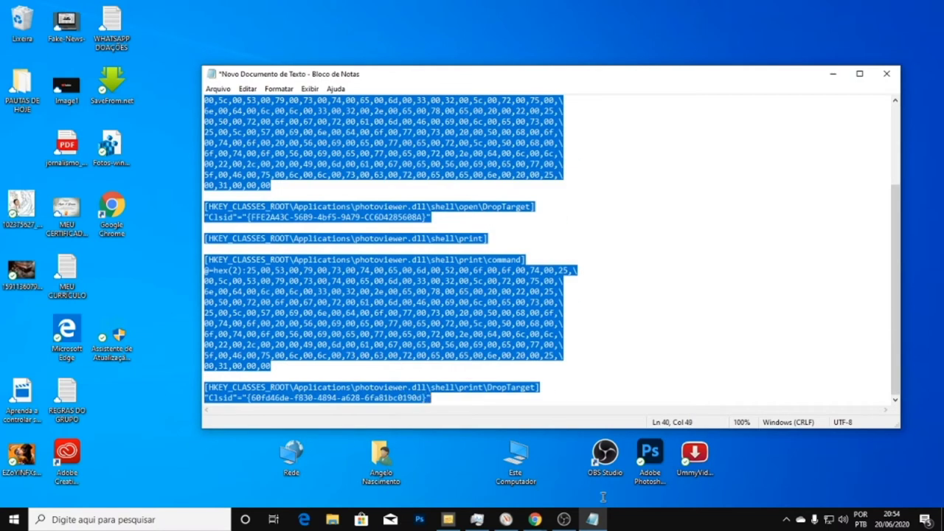
right_click(410, 401)
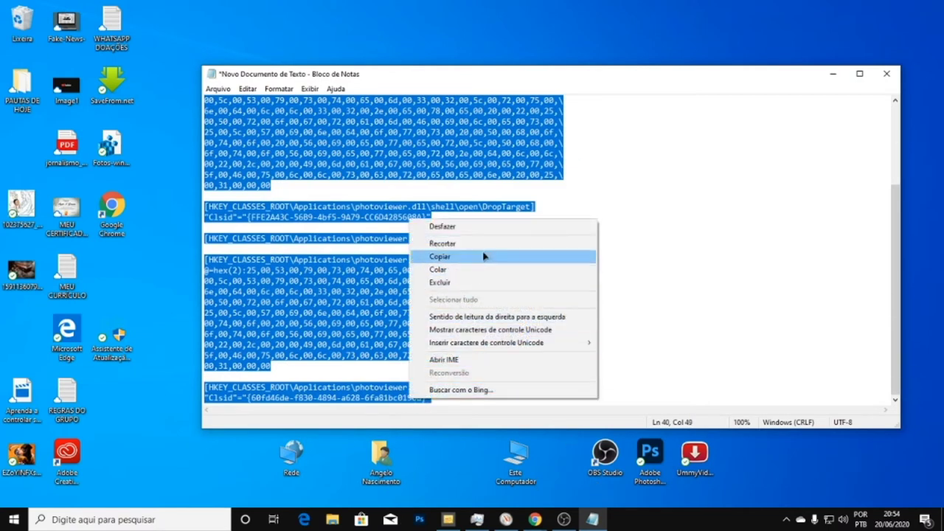
left_click(657, 280)
left_click(474, 206)
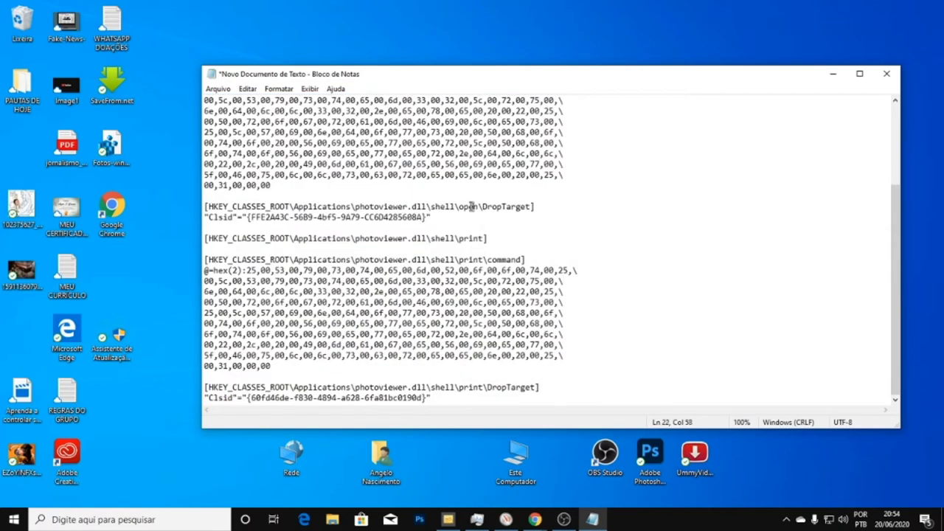
scroll(345, 295, "up", 4)
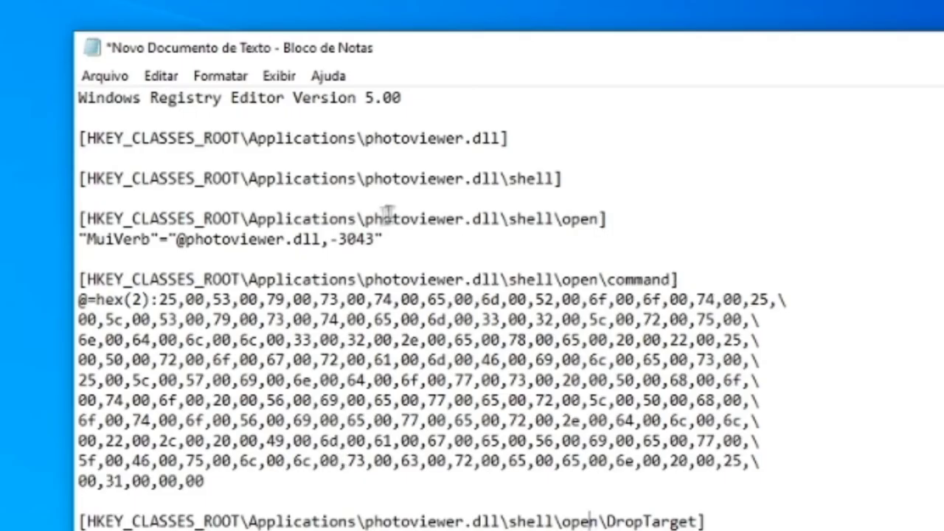
Step: Begin saving the script as a new file on the desktop with the file type Todos os arquivos
left_click(87, 76)
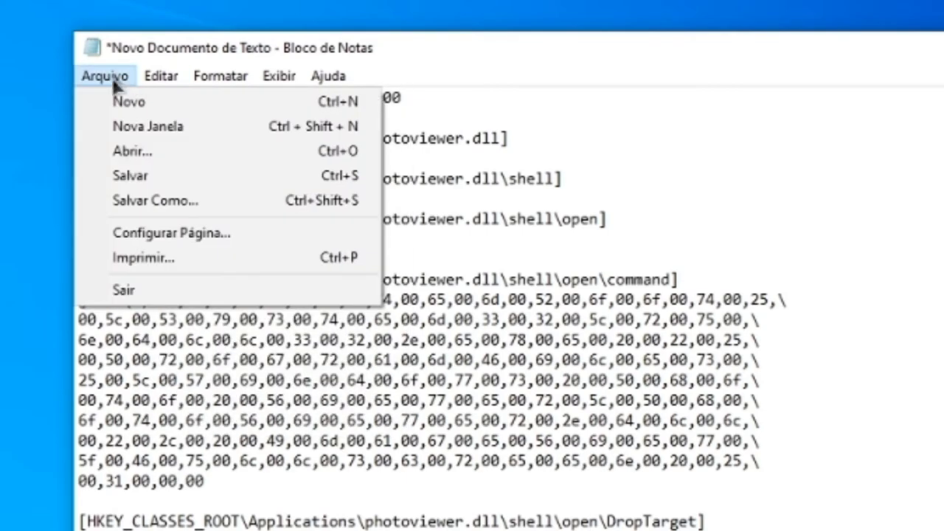
left_click(125, 200)
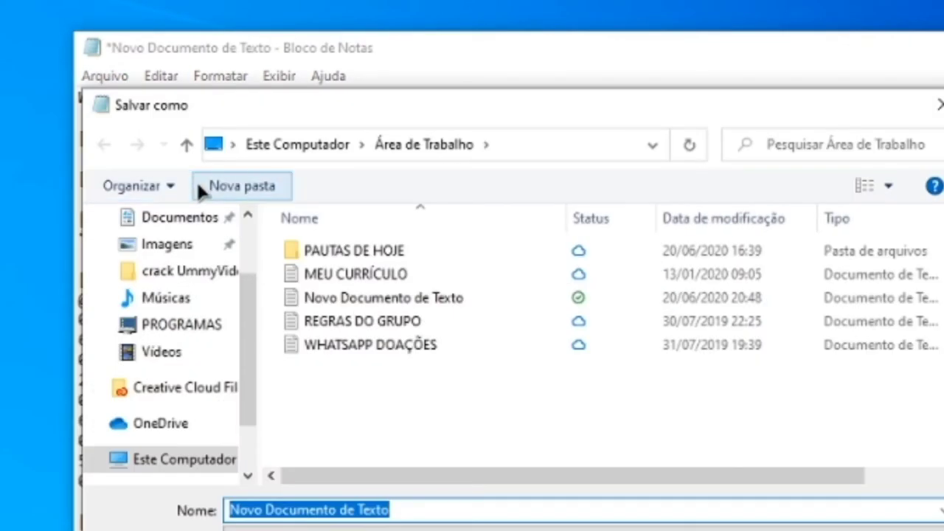
left_click(222, 332)
left_click(213, 373)
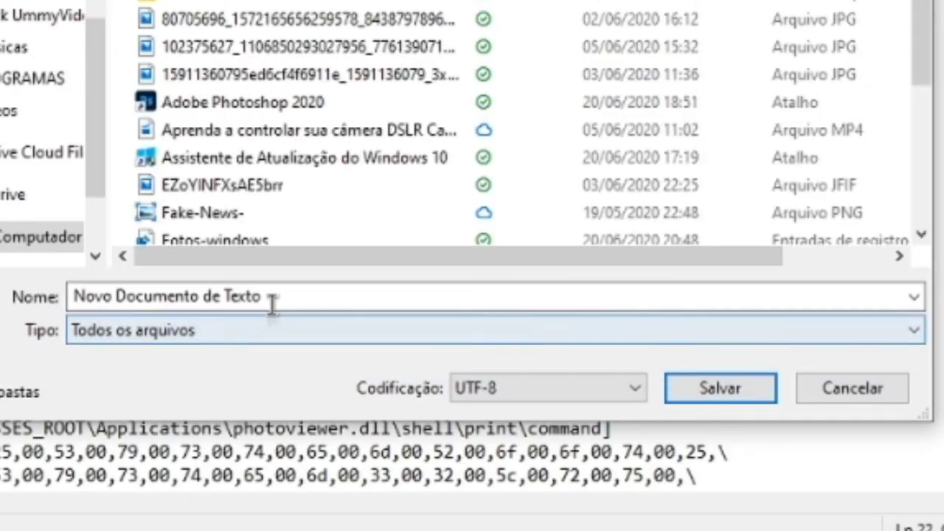
Step: Enter Fotos-windows.reg as the file name for the script
left_click(273, 299)
left_click_drag(280, 297, 56, 295)
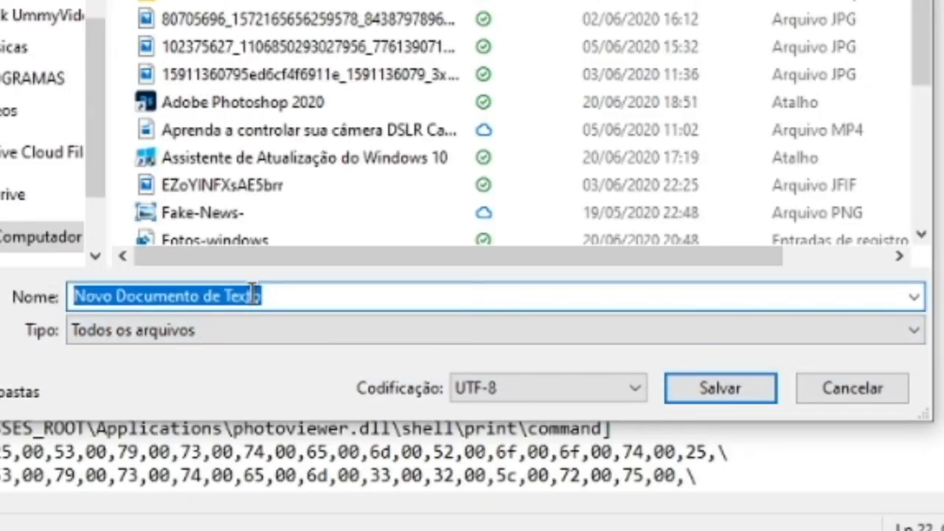
type("Foto")
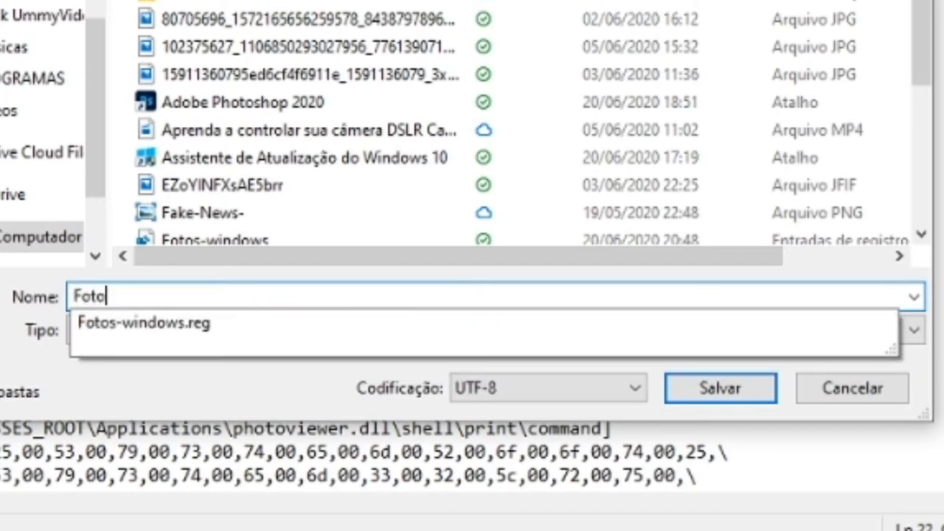
type("s-Windo")
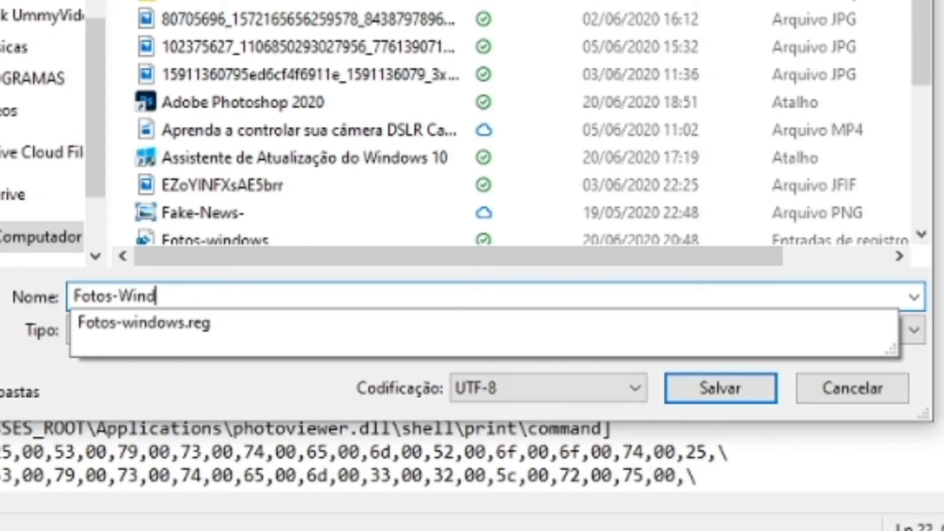
type("ws.reg")
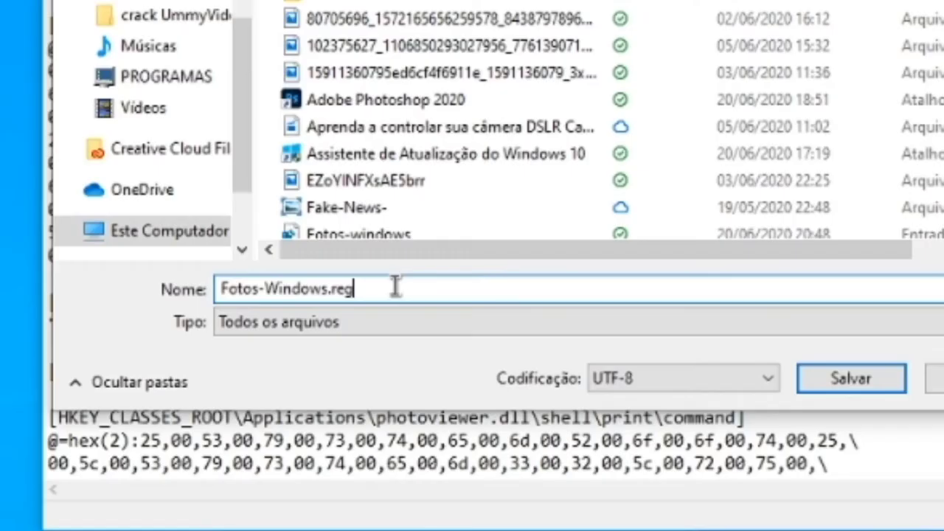
left_click(280, 289)
key("BackSpace")
type("w")
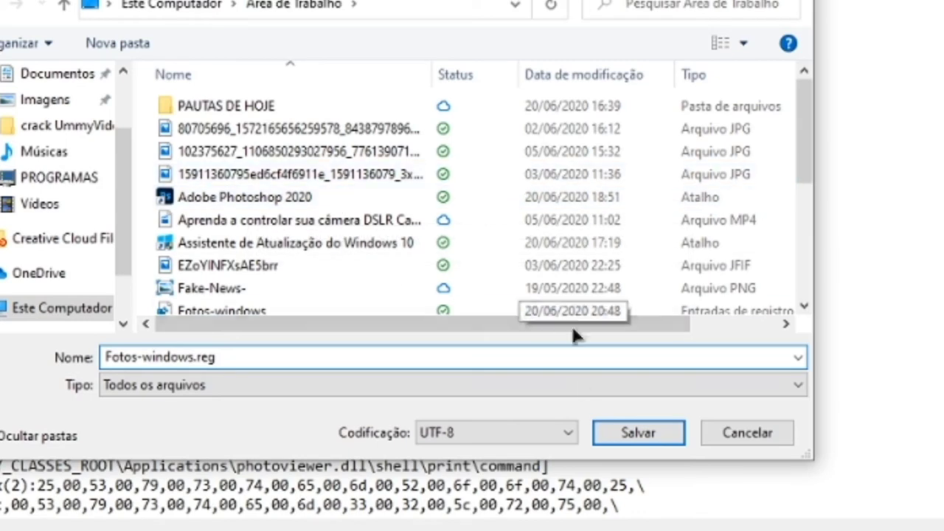
Step: Try to save the script as Fotos-windows.reg, decline replacing the existing file, and cancel the save
left_click(639, 433)
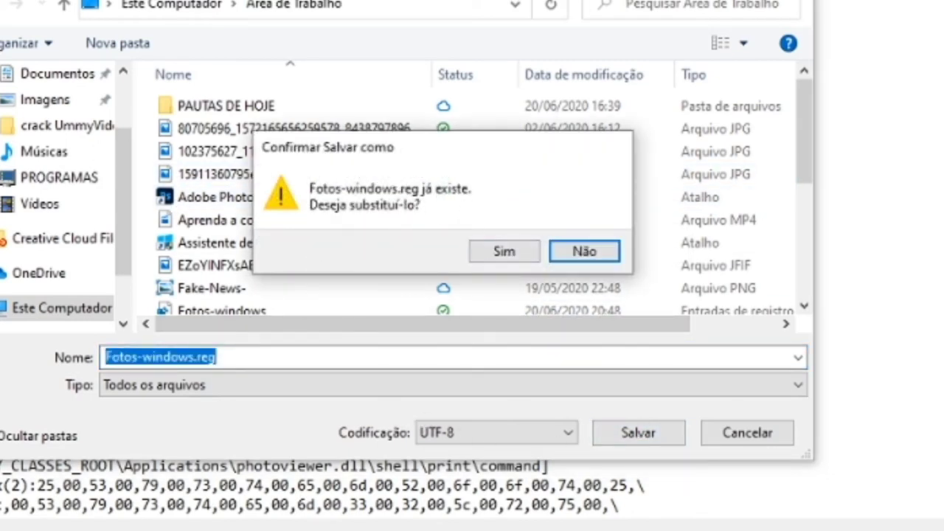
left_click(582, 252)
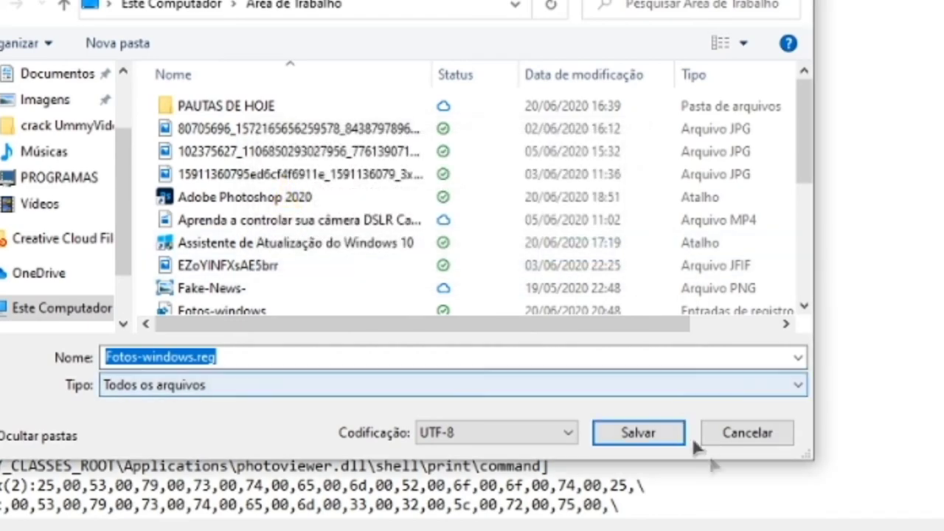
left_click(751, 437)
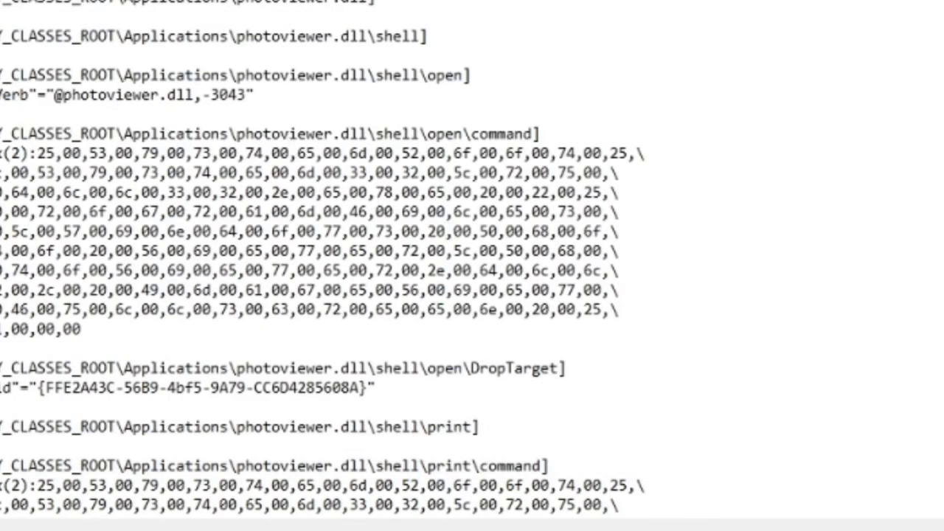
Step: Close the script document and move the Fotos-windows registry file to an empty area of the desktop
left_click(743, 0)
left_click(371, 274)
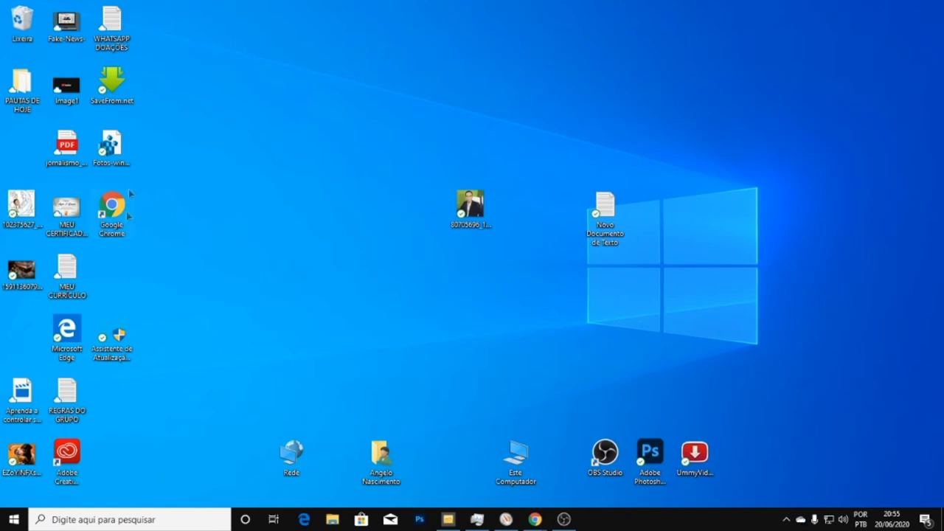
left_click_drag(283, 203, 247, 215)
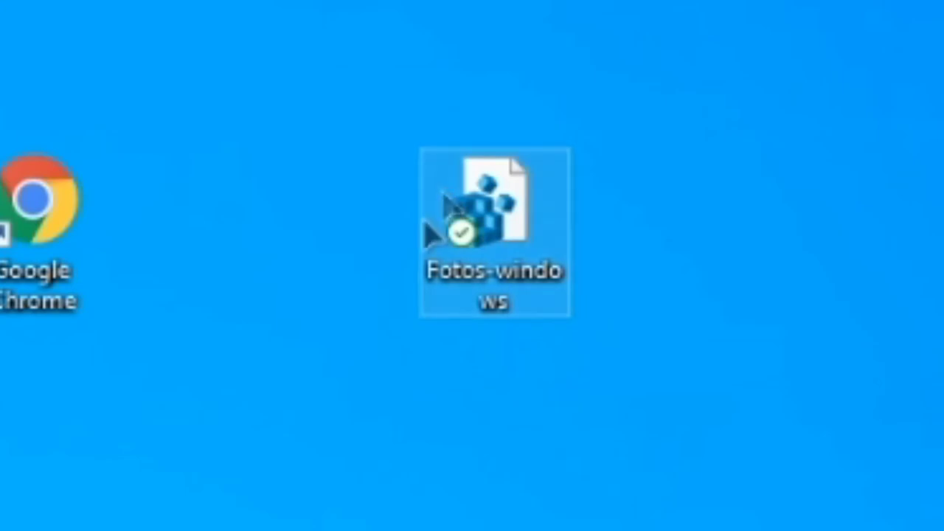
Step: Run the Fotos-windows registry file and confirm adding its keys and values to the Registry
mouse_move(513, 236)
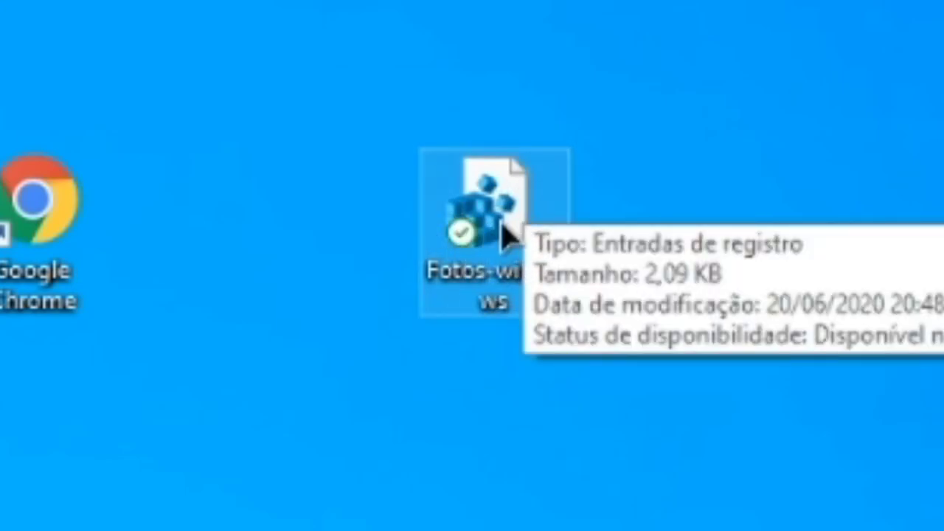
double_click(504, 235)
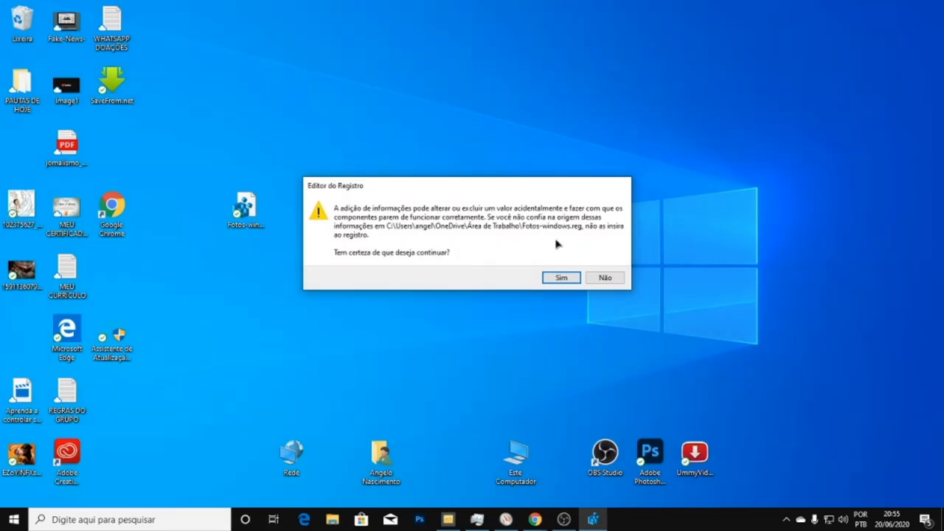
left_click(559, 278)
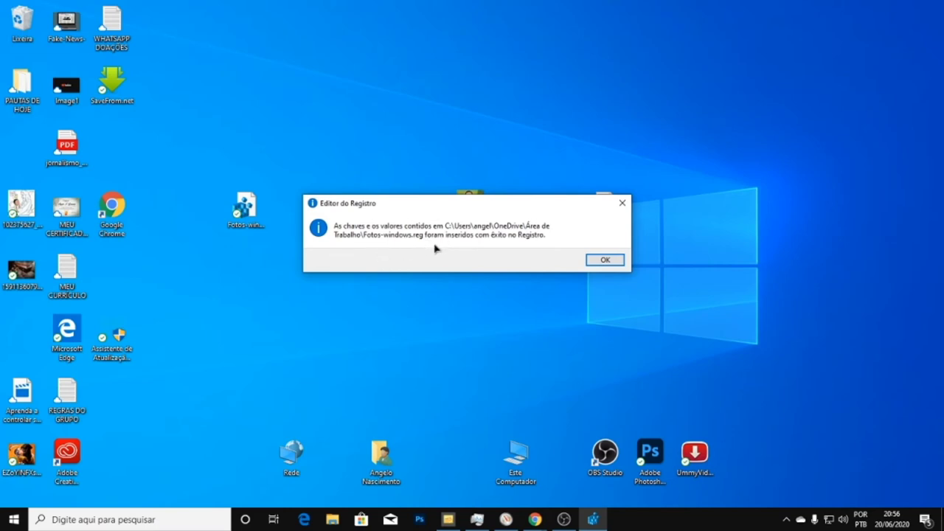
left_click(605, 262)
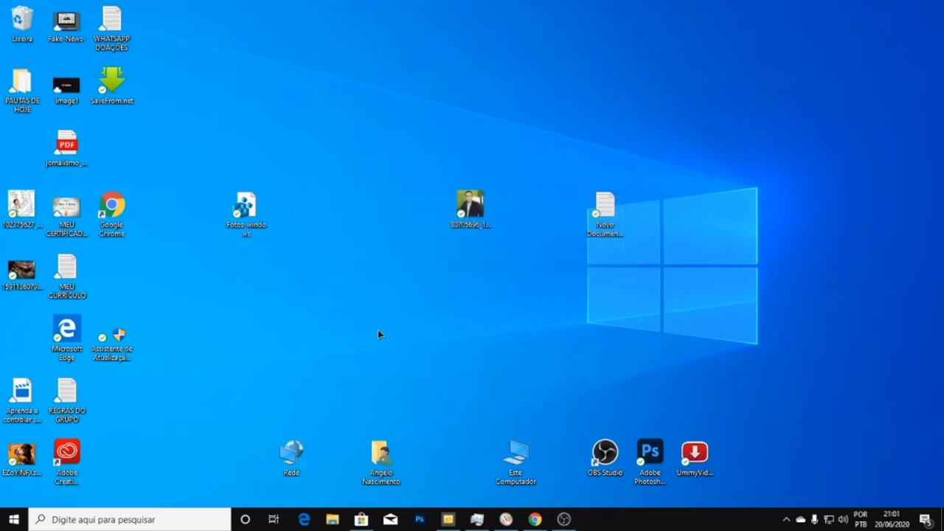
Step: Make Visualizador de Fotos do Windows the default app for .jpg files through the properties of the desktop portrait photo
right_click(447, 234)
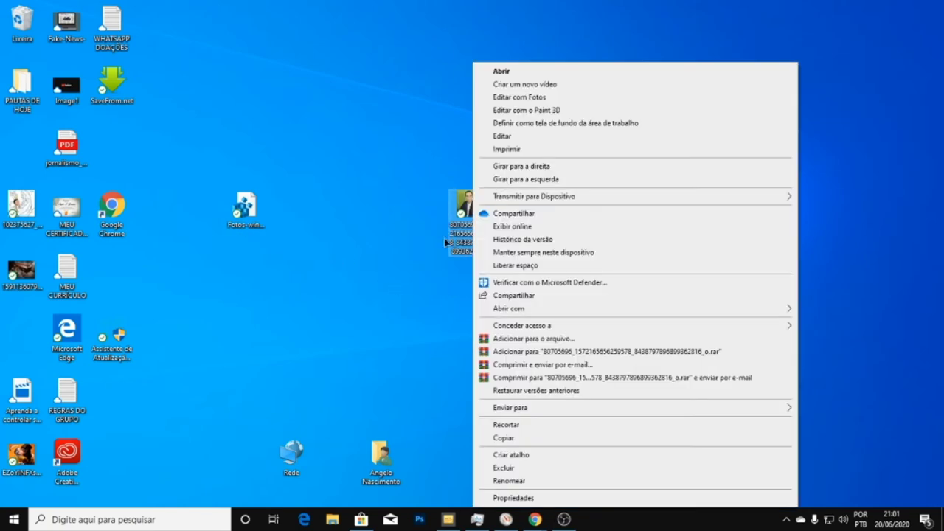
left_click(513, 498)
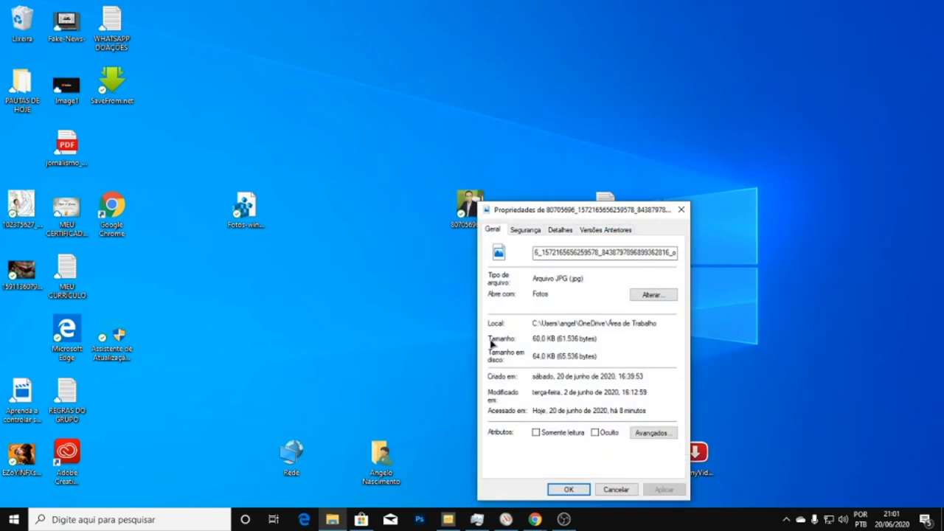
left_click(648, 295)
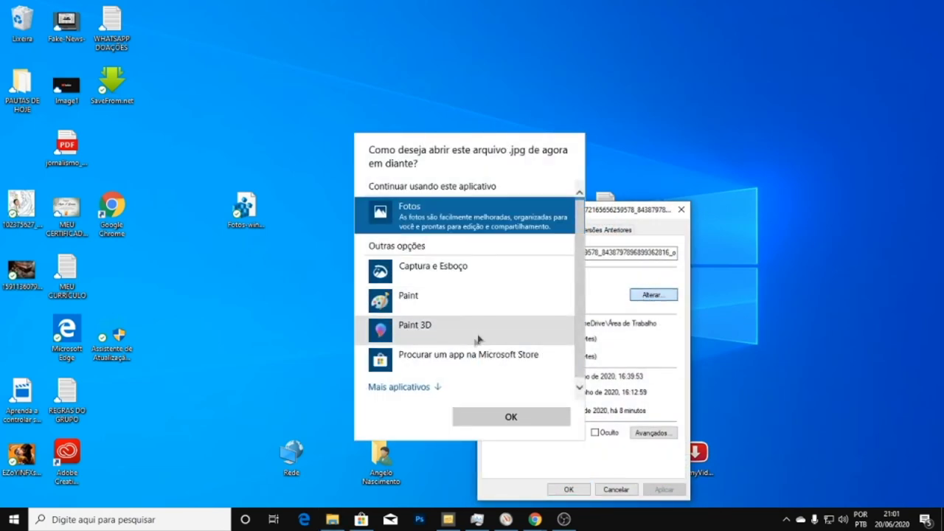
scroll(472, 284, "down", 1)
scroll(464, 299, "up", 1)
left_click(418, 388)
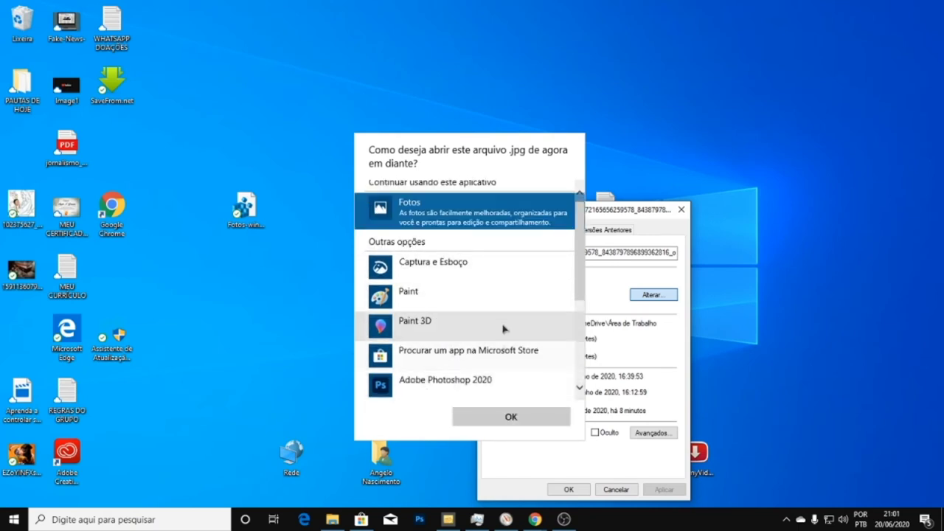
scroll(502, 317, "down", 3)
scroll(500, 310, "down", 1)
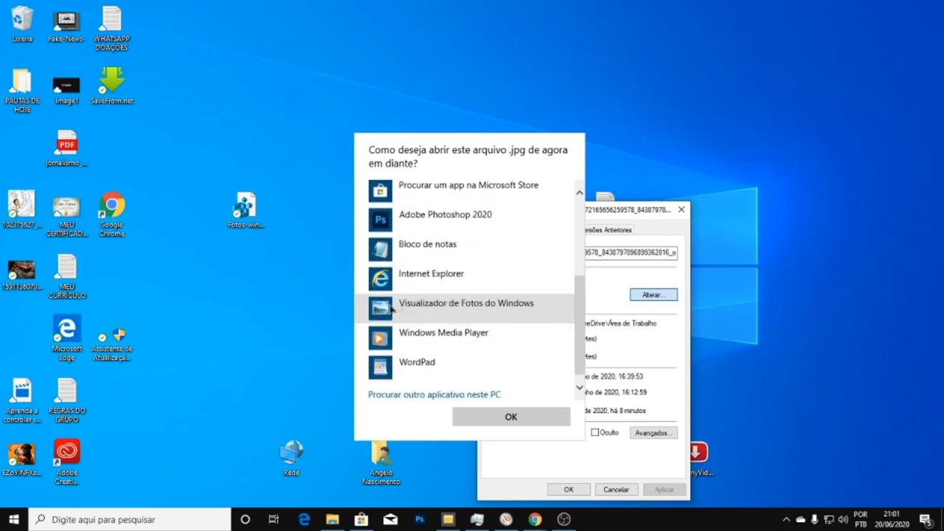
left_click(468, 313)
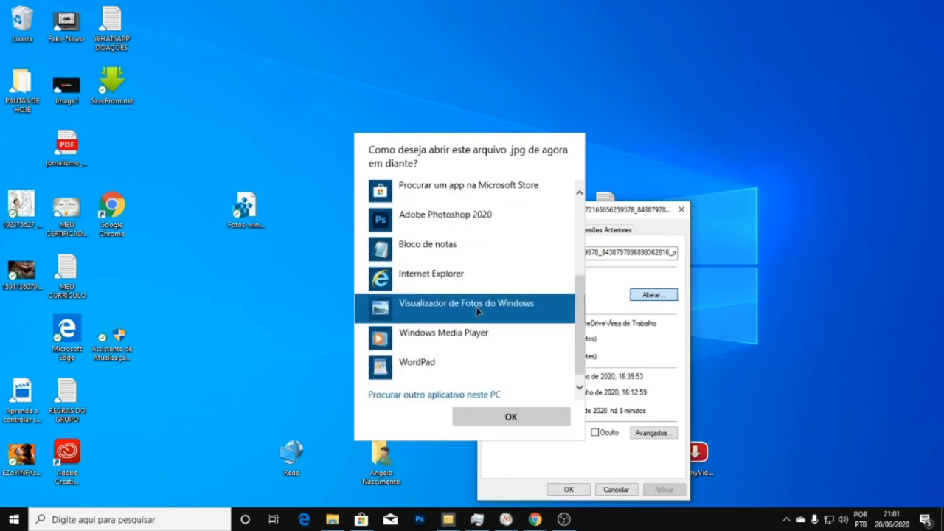
left_click(550, 417)
left_click(663, 489)
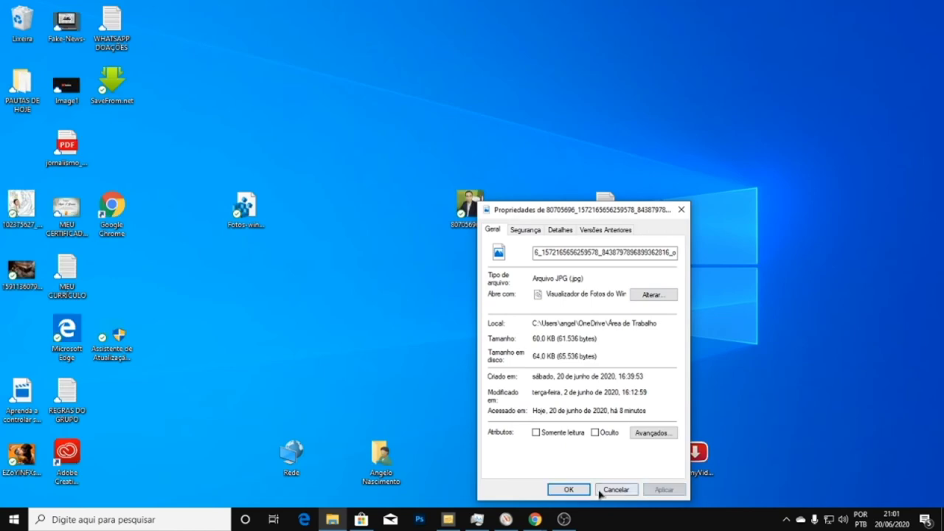
left_click(569, 490)
Step: Open and close four desktop images in turn, ending with the EZoYINFXsAE5brr .jfif file, to check which viewer displays each
double_click(21, 272)
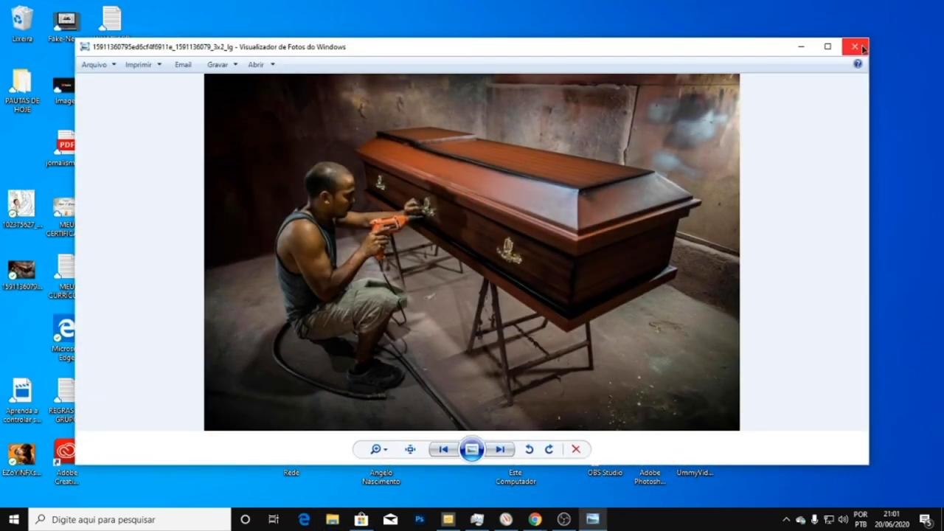
left_click(855, 47)
double_click(37, 222)
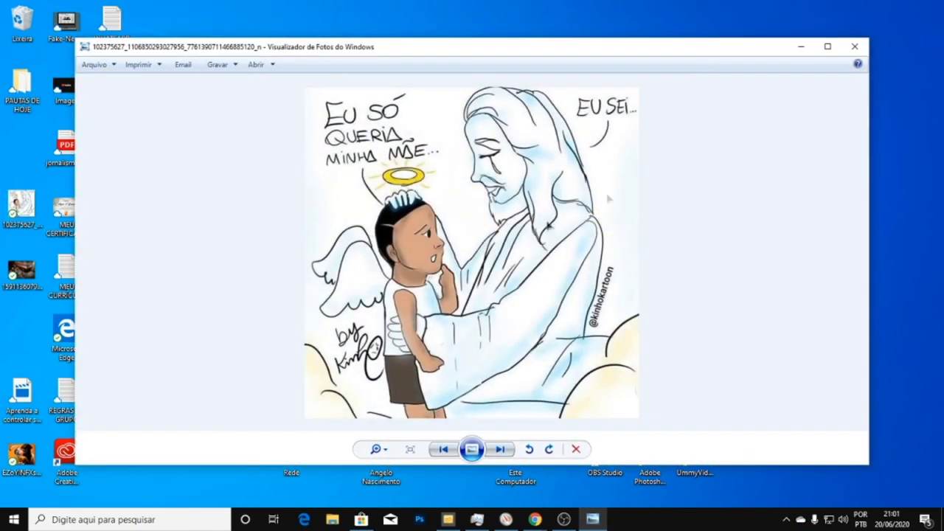
left_click(854, 46)
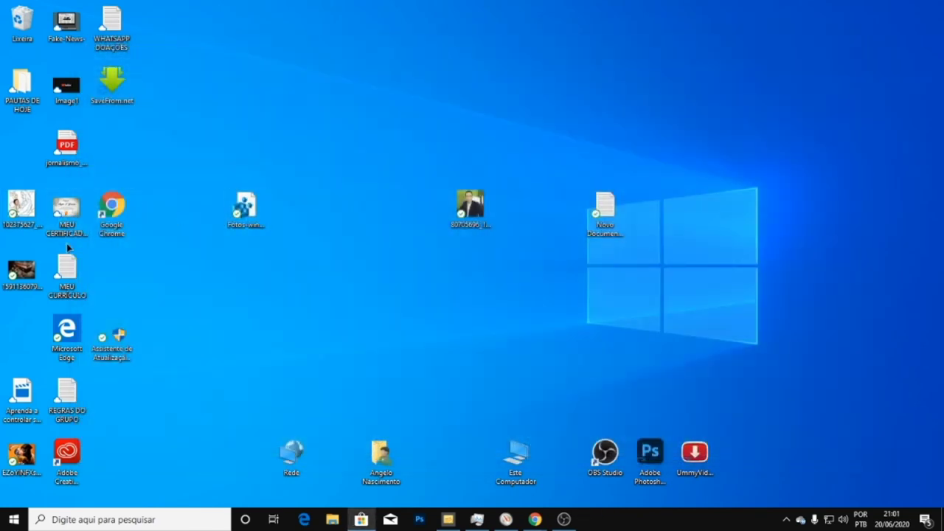
double_click(66, 208)
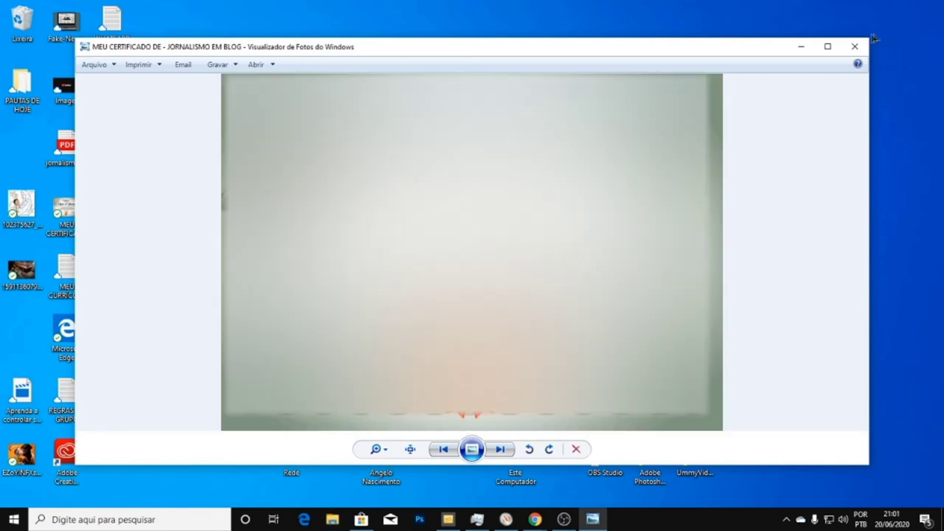
left_click(856, 46)
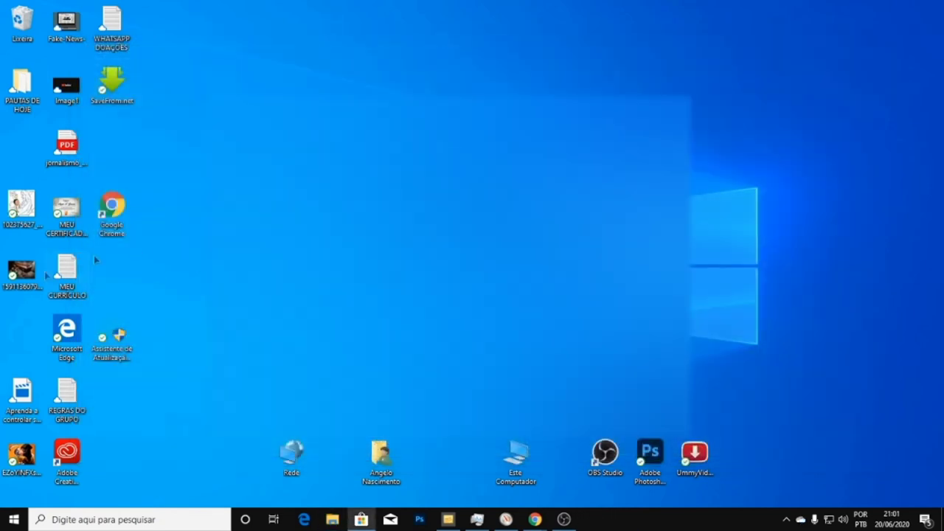
double_click(21, 455)
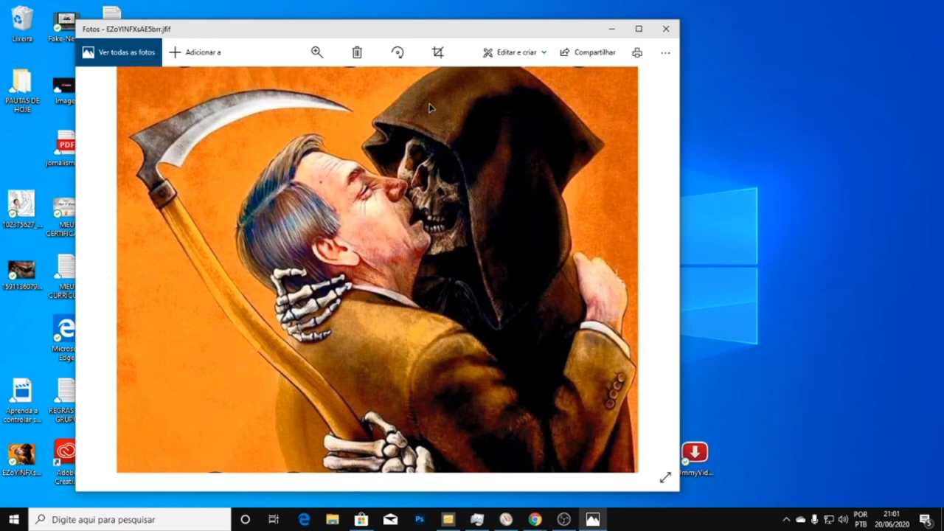
left_click(666, 29)
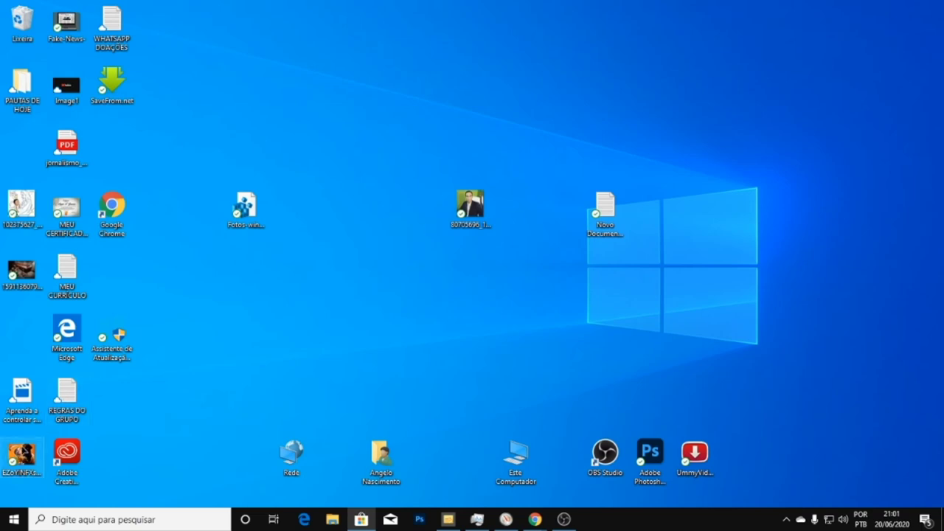
Step: Make Visualizador de Fotos do Windows the default app for .jfif files and open the EZoYINFXsAE5brr image to check it
right_click(23, 453)
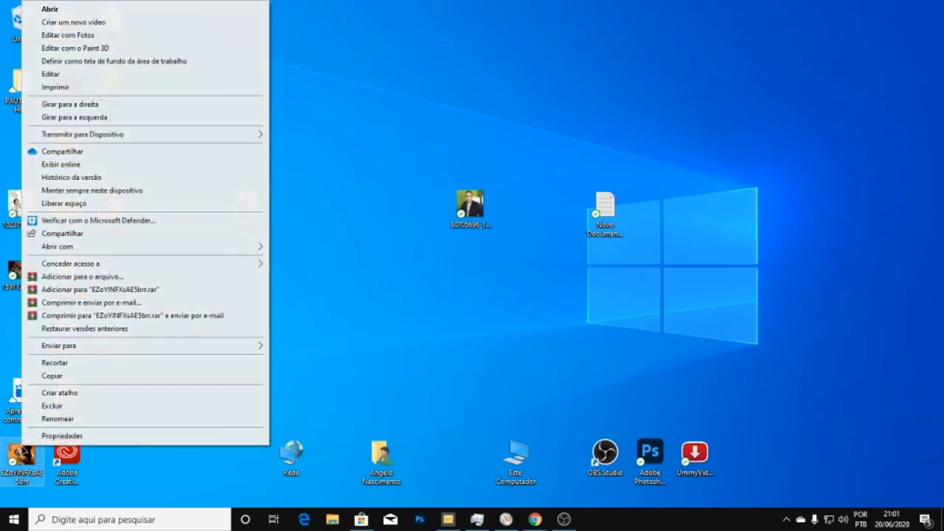
left_click(47, 437)
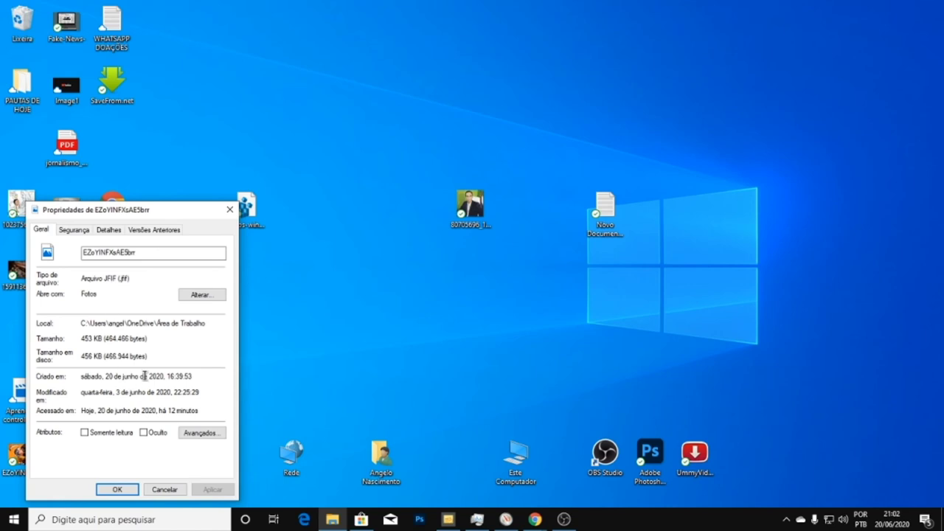
left_click(202, 296)
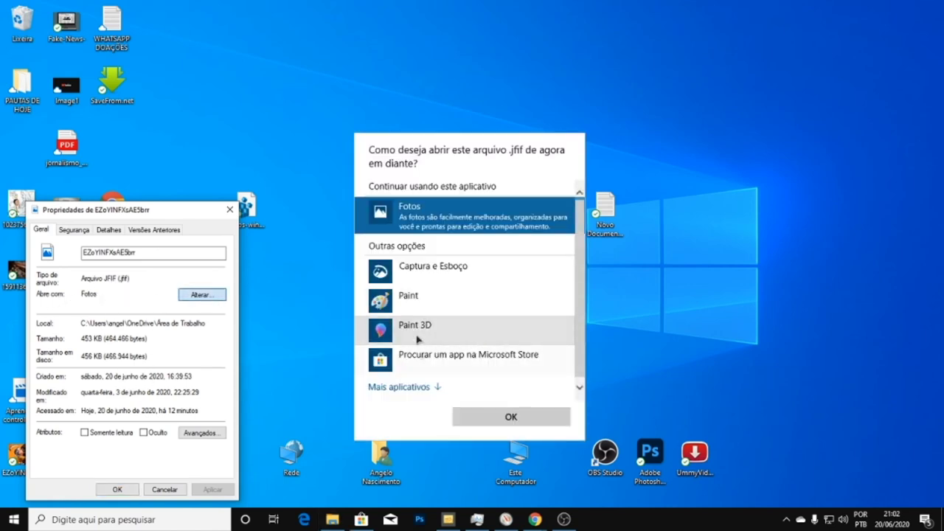
left_click(418, 383)
scroll(418, 385, "down", 5)
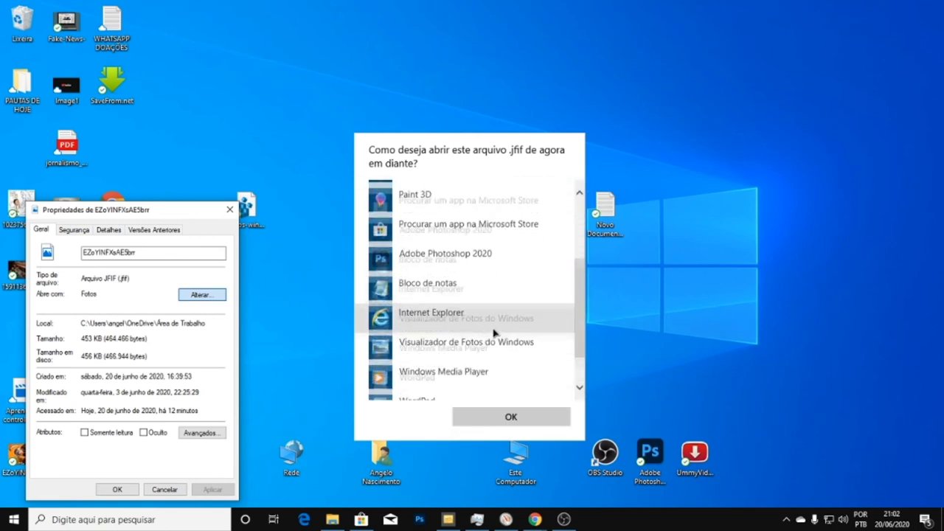
left_click(440, 307)
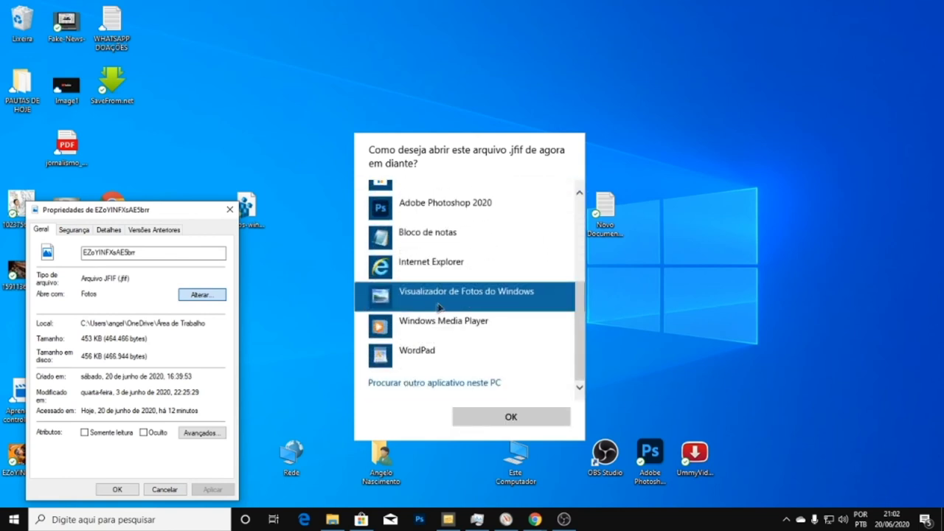
left_click(518, 419)
left_click(212, 490)
left_click(118, 489)
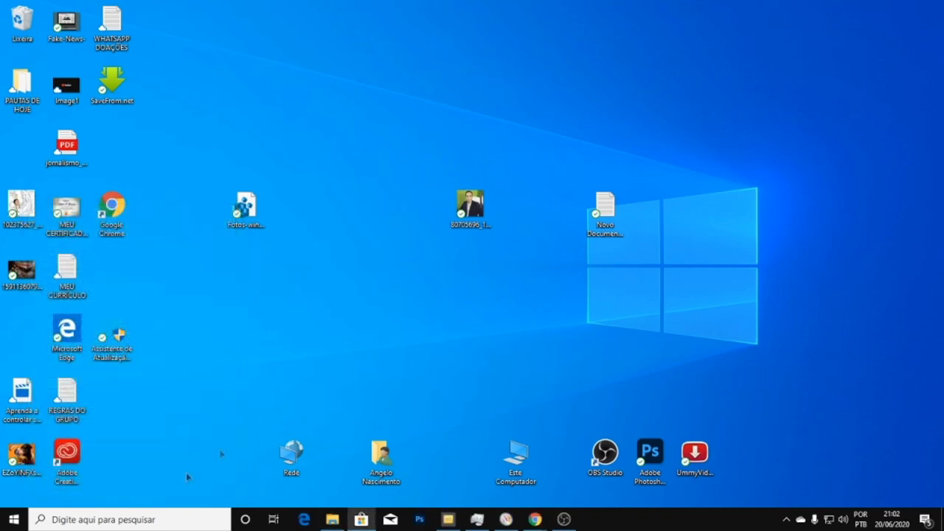
double_click(43, 458)
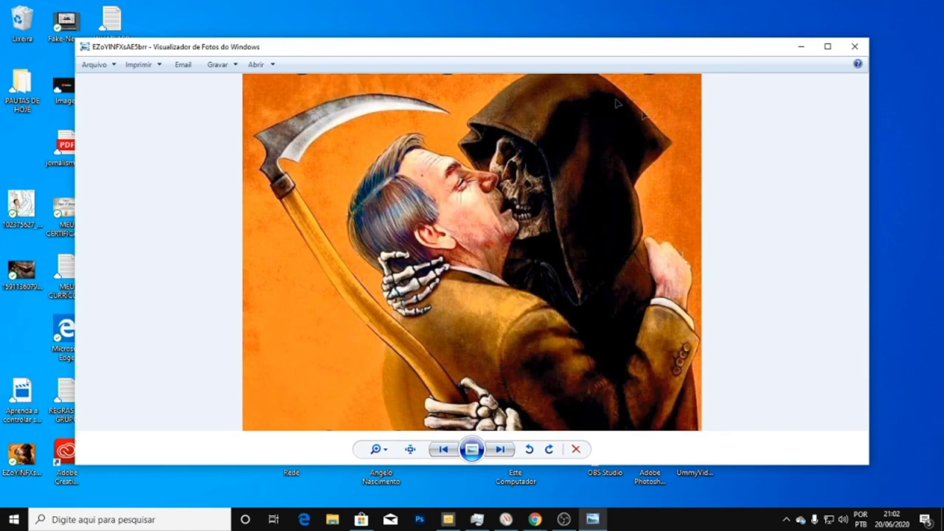
left_click(855, 46)
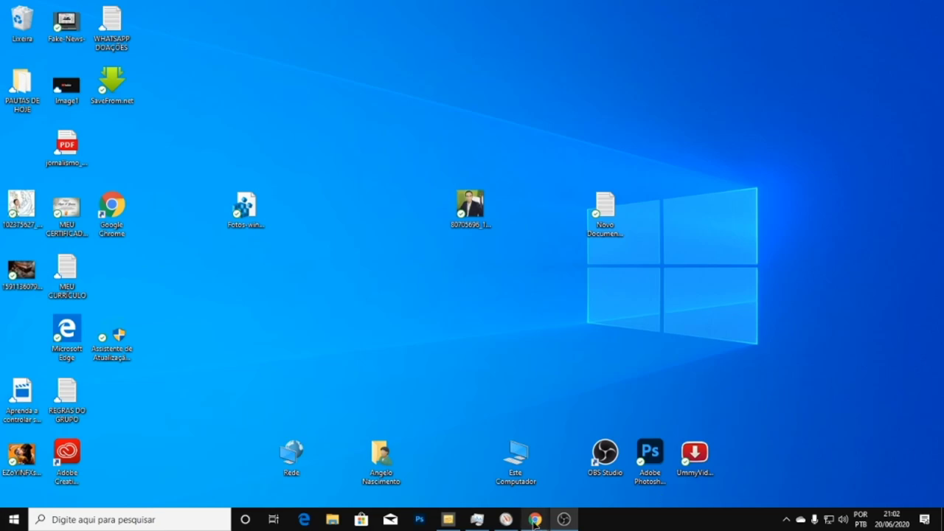
Step: Switch to the Chrome window showing the creator's YouTube channel page
mouse_move(534, 519)
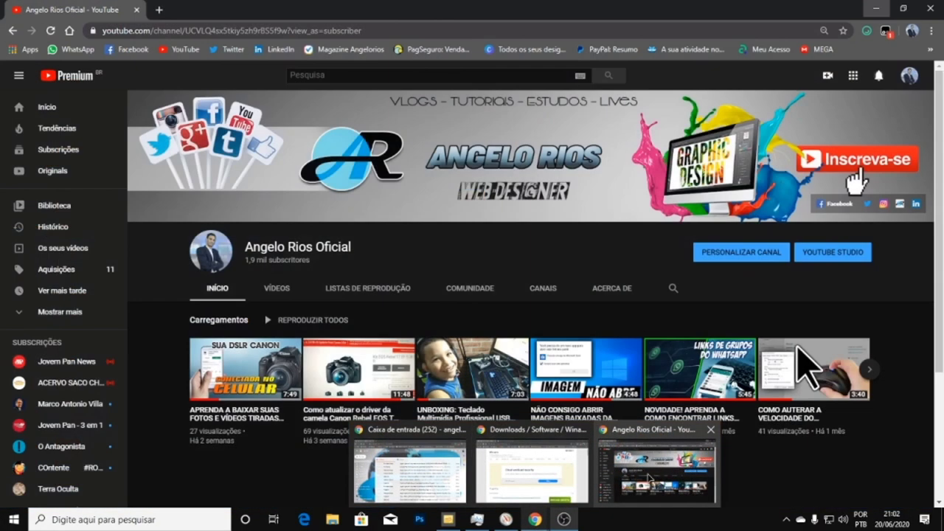
left_click(622, 459)
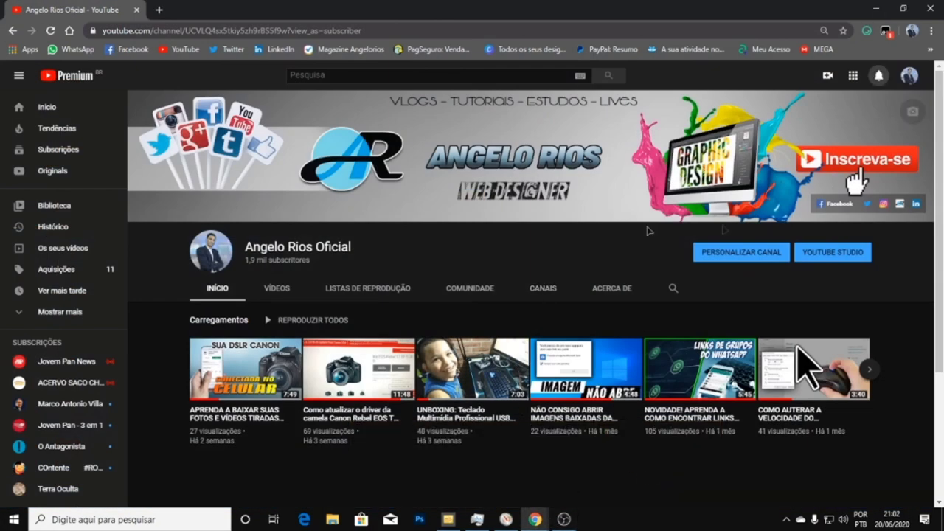